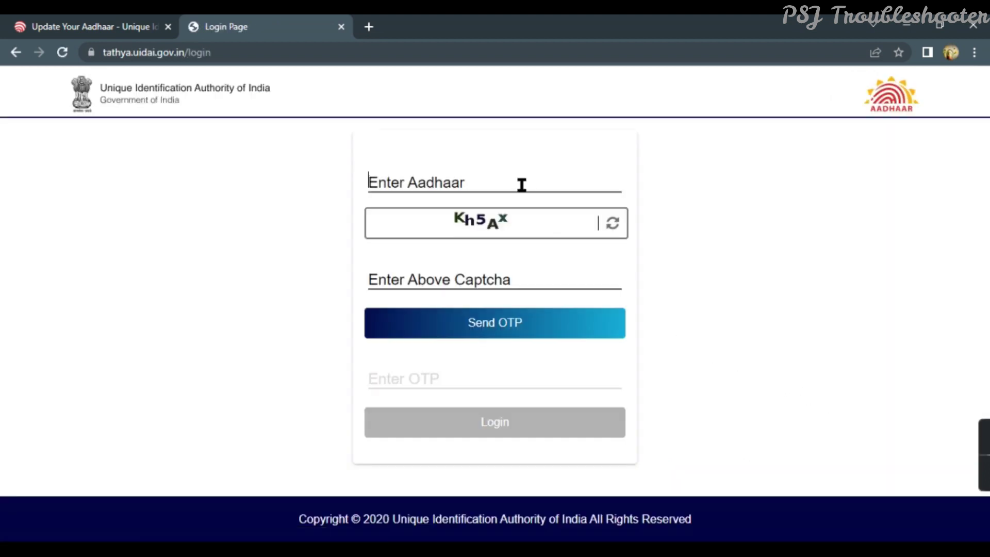
Sign in to myAadhaar with the Aadhaar number, captcha and the received one-time password
{"action": "left_click", "coordinate": [522, 185]}
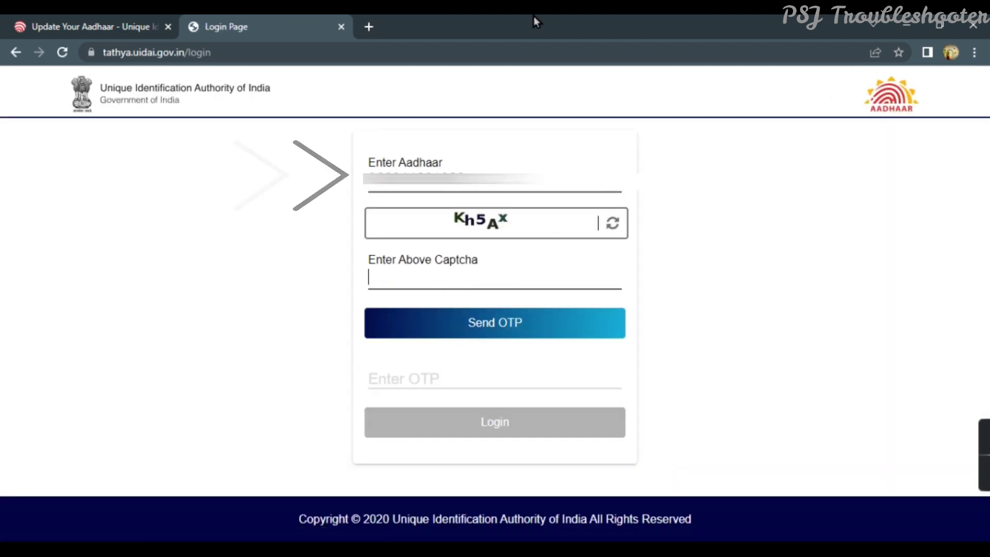
{"action": "type", "text": "Kh5A"}
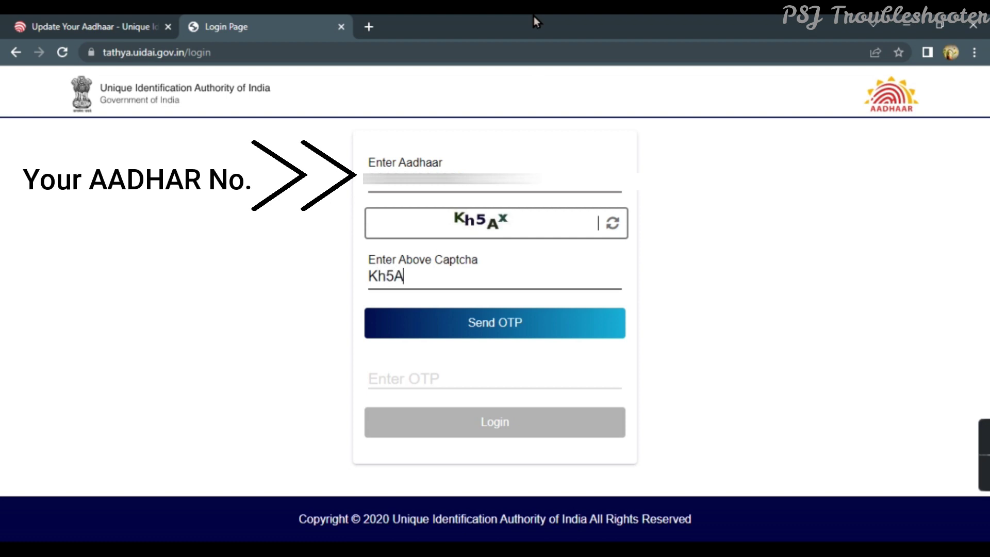
{"action": "left_click", "coordinate": [553, 336]}
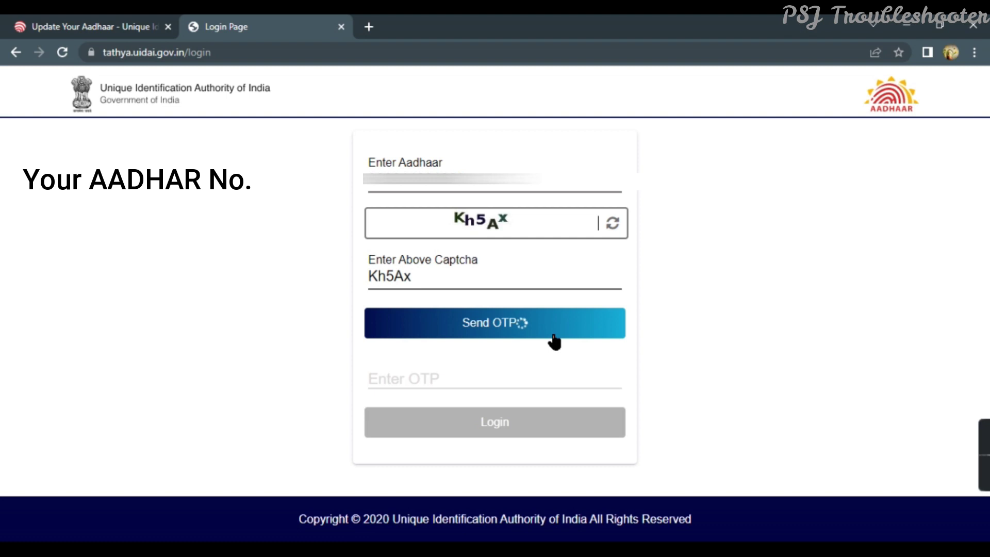
{"action": "left_click", "coordinate": [476, 424]}
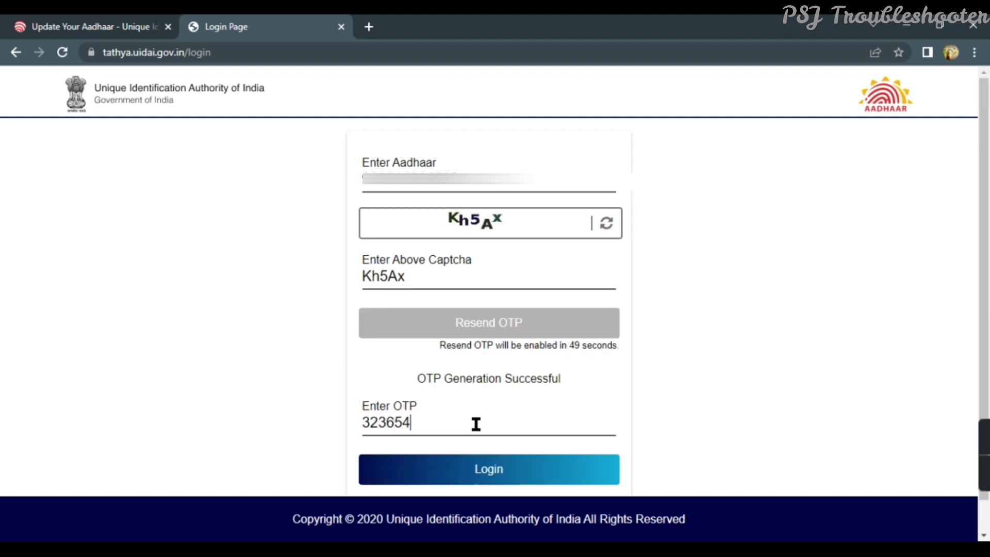
{"action": "left_click", "coordinate": [503, 475]}
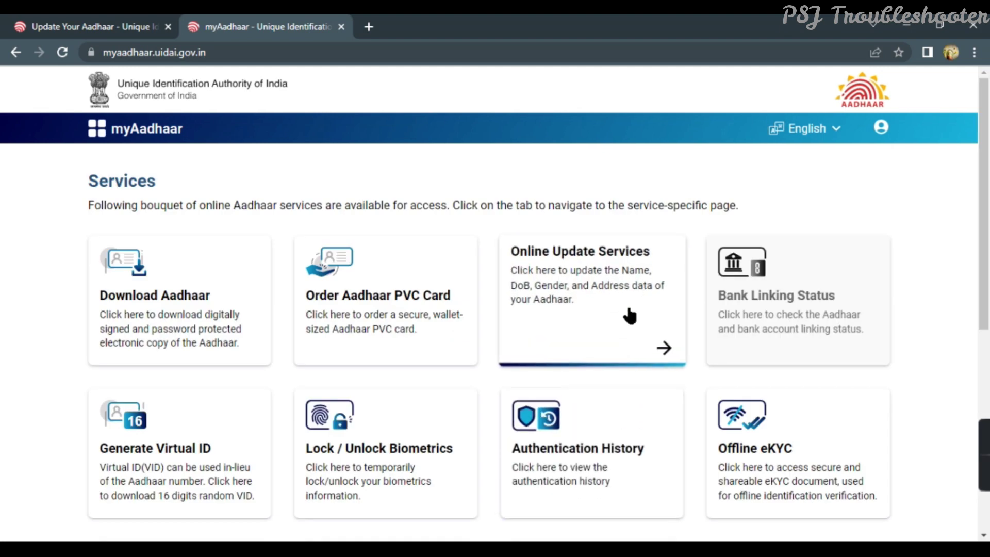
Go to Online Update Services > Update Aadhaar Online, select Address, and continue to its form
{"action": "left_click", "coordinate": [661, 348]}
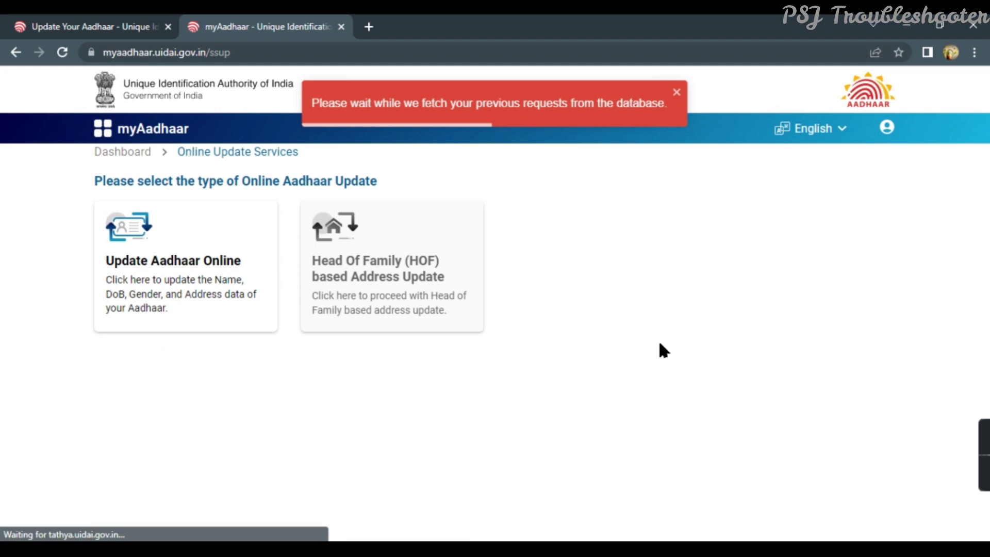
{"action": "left_click", "coordinate": [232, 294]}
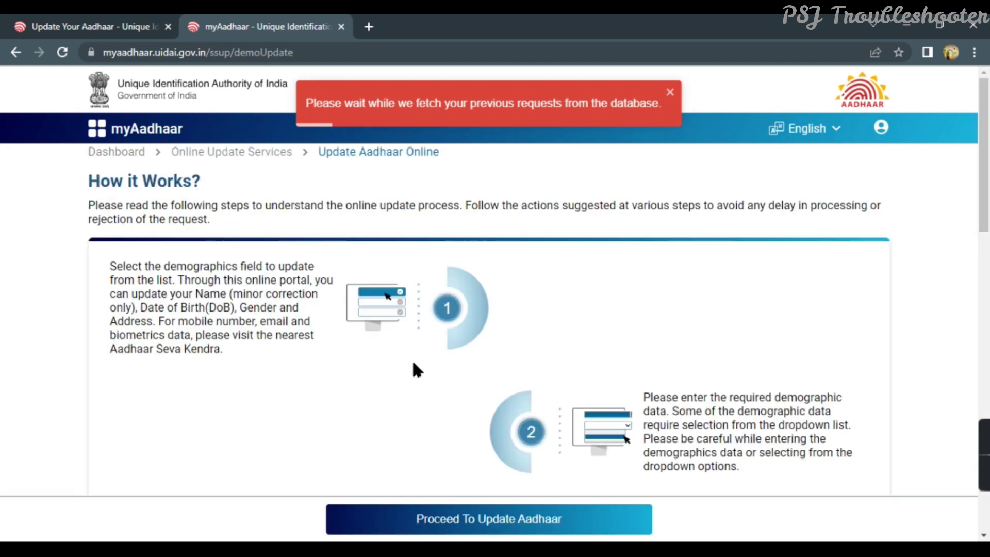
{"action": "left_click", "coordinate": [478, 519]}
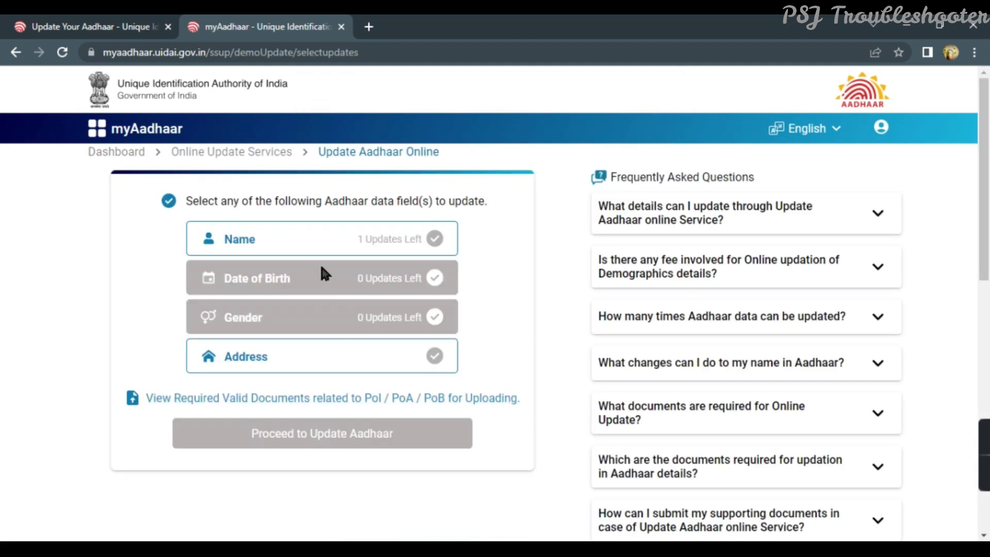
{"action": "left_click", "coordinate": [291, 364]}
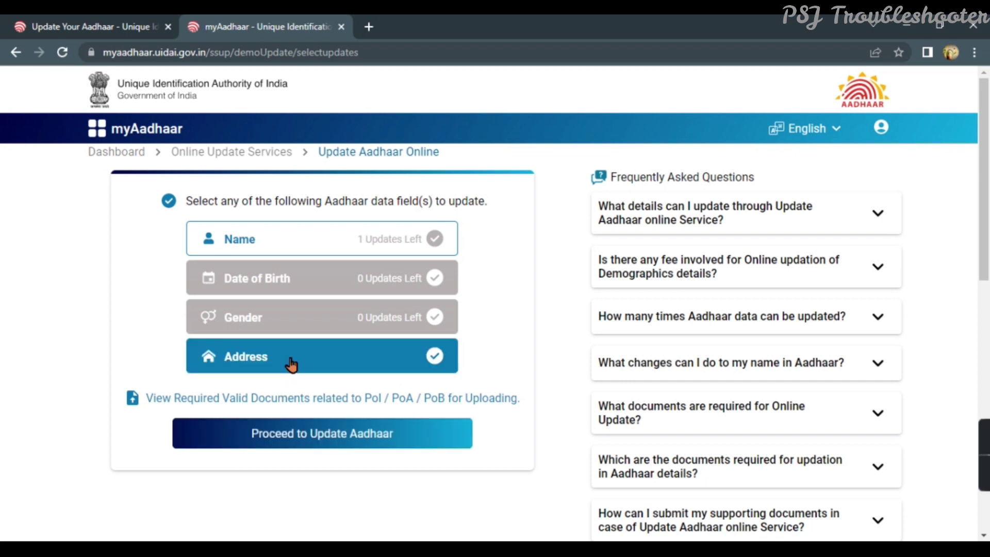
{"action": "left_click", "coordinate": [314, 436]}
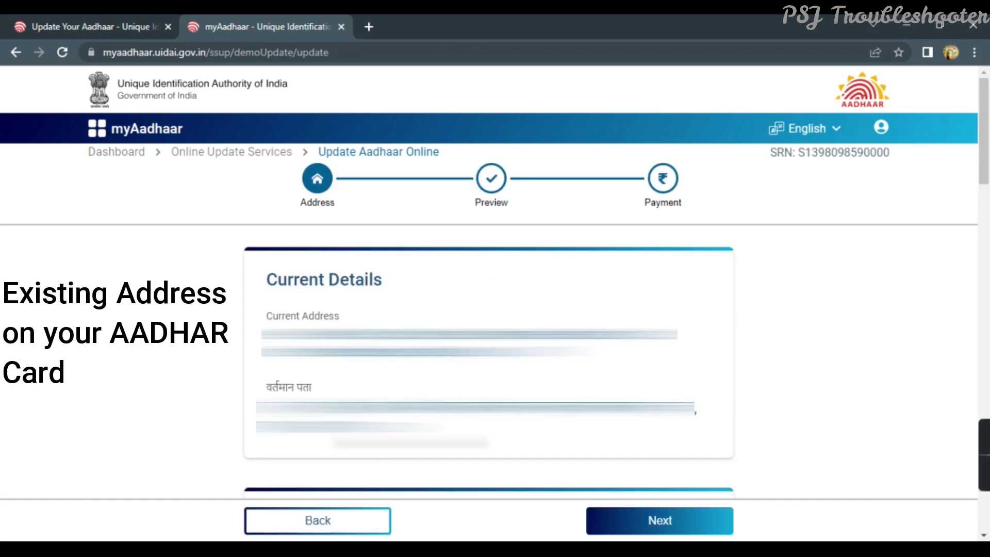
Paste in the Care of name and the house/building details
{"action": "scroll", "coordinate": [405, 398], "scroll_direction": "down", "scroll_amount": 1}
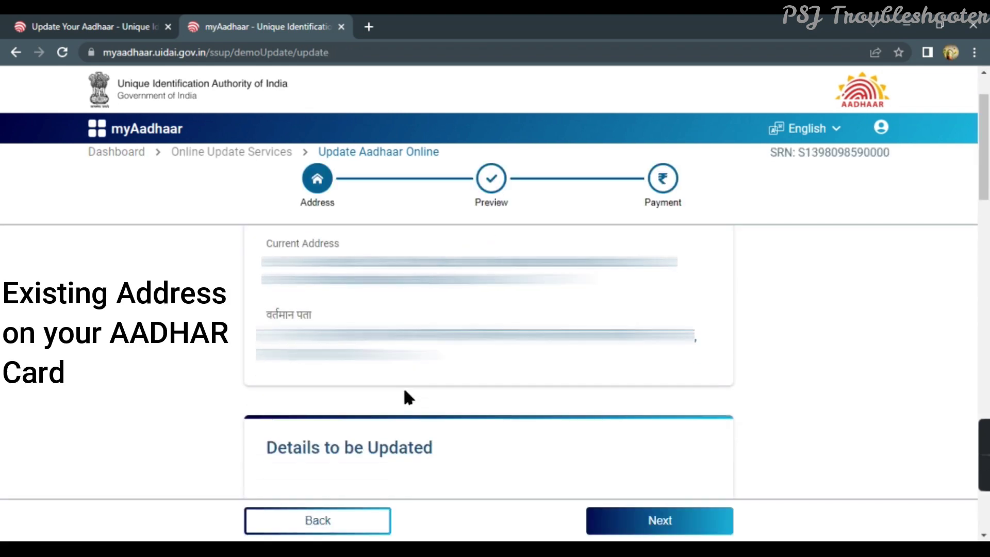
{"action": "scroll", "coordinate": [403, 386], "scroll_direction": "down", "scroll_amount": 1}
{"action": "left_click", "coordinate": [383, 429]}
{"action": "key", "text": "ctrl+v"}
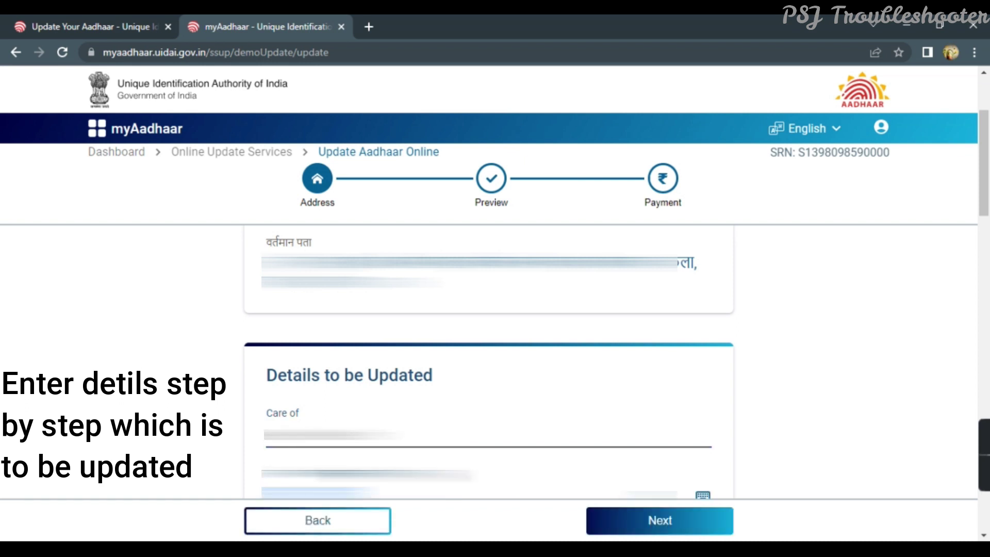
{"action": "scroll", "coordinate": [385, 438], "scroll_direction": "down", "scroll_amount": 3}
{"action": "left_click", "coordinate": [396, 427]}
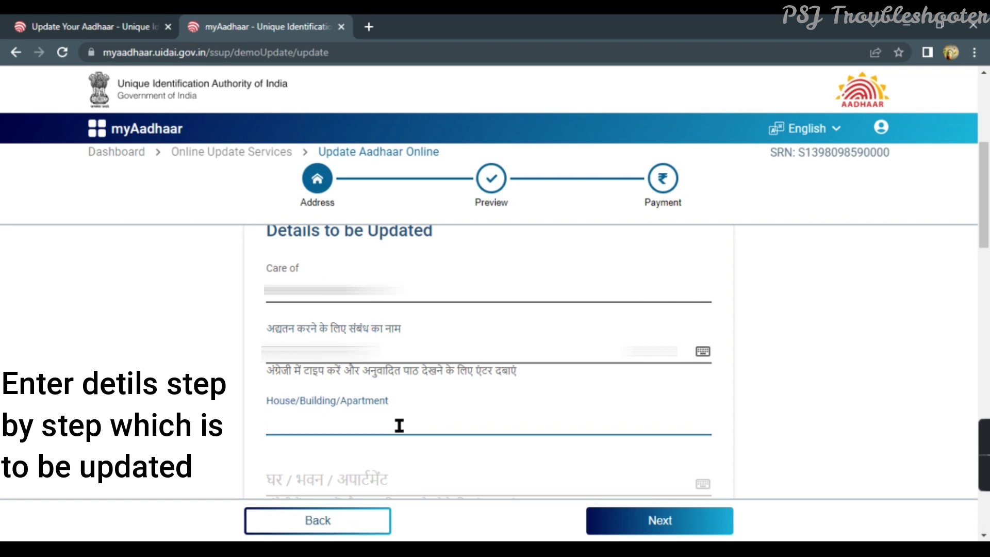
{"action": "key", "text": "ctrl+v"}
Fill in the Street/Road/Lane with a shorter entry and the Area/Locality/Sector
{"action": "key", "text": "Tab"}
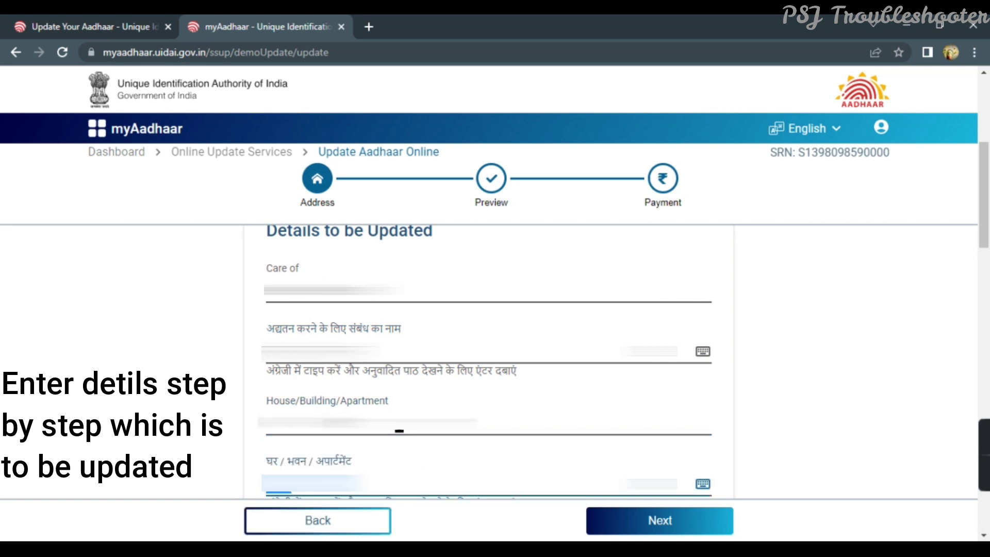
{"action": "key", "text": "Tab"}
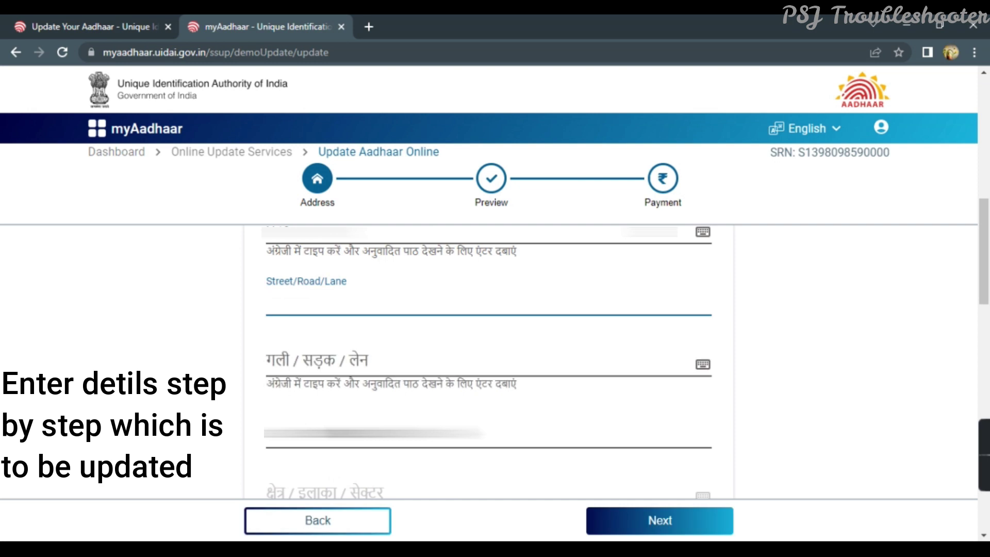
{"action": "key", "text": "ctrl+v"}
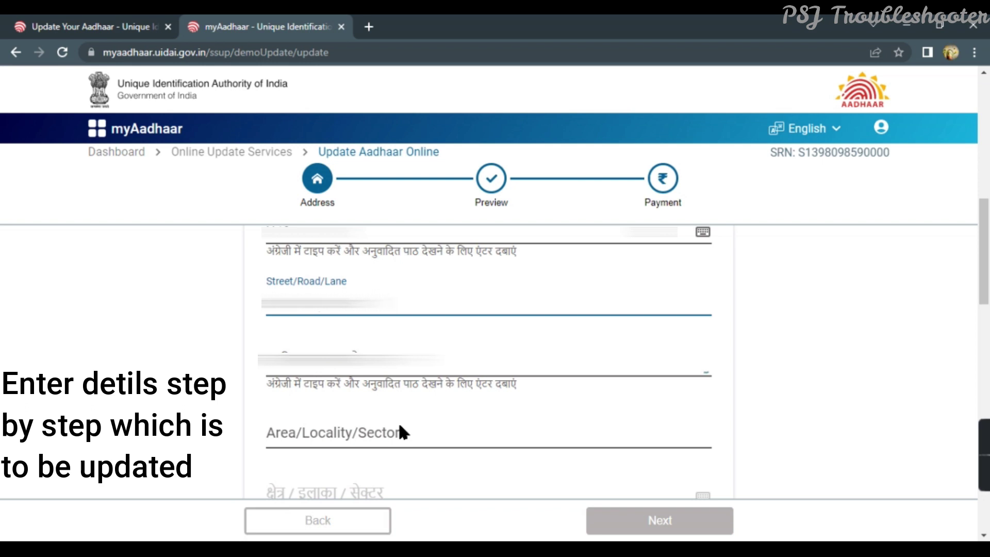
{"action": "key", "text": "Tab"}
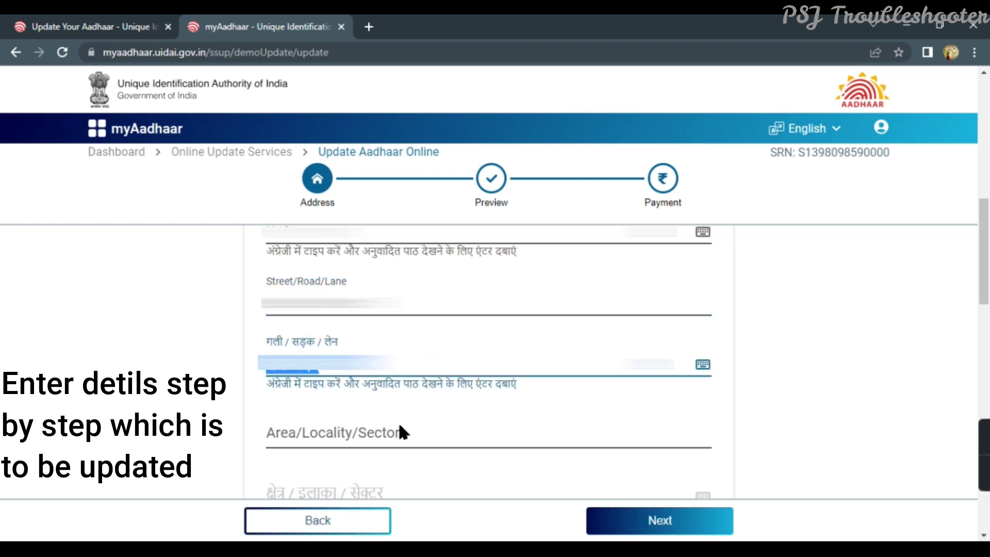
{"action": "key", "text": "shift+Tab"}
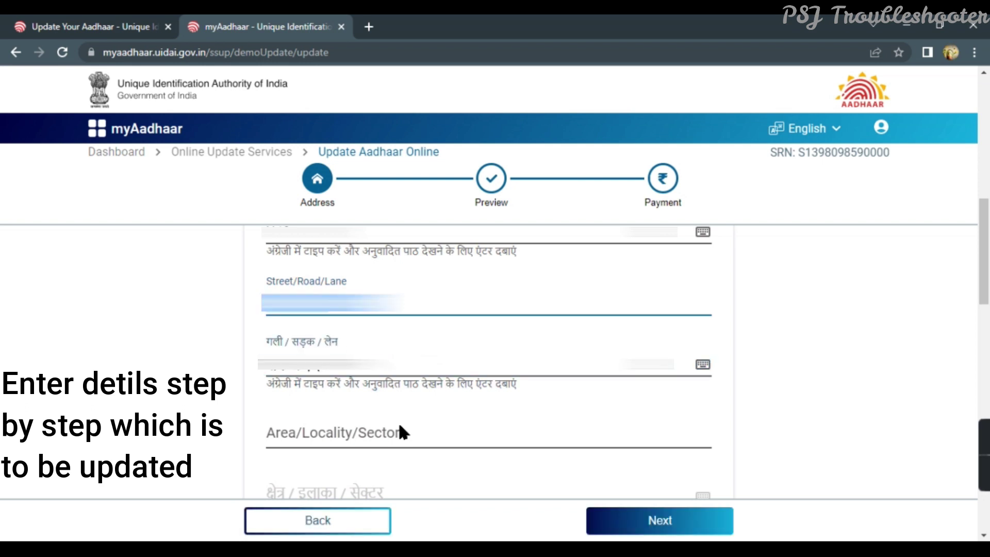
{"action": "key", "text": "ctrl+v"}
{"action": "key", "text": "Tab"}
{"action": "key", "text": "Tab"}
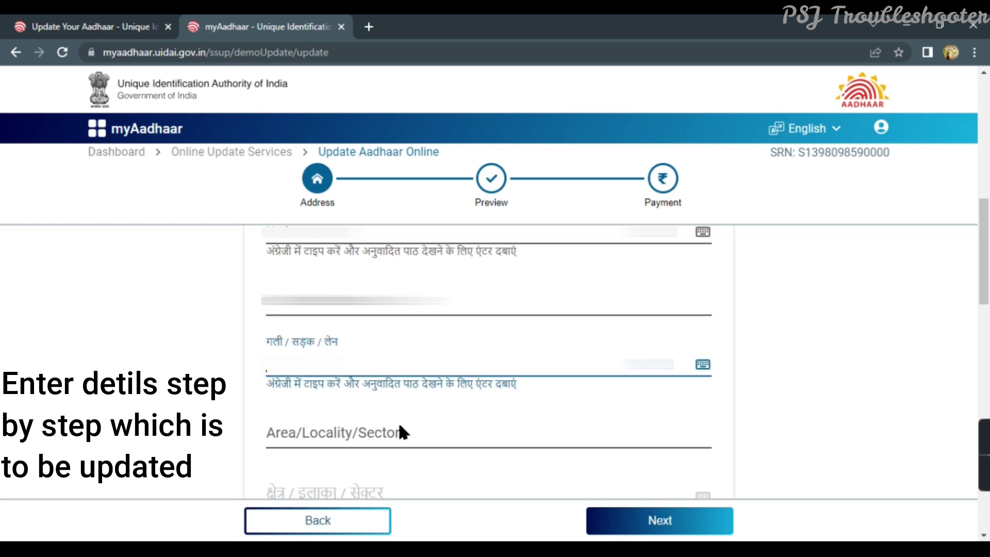
{"action": "key", "text": "ctrl+v"}
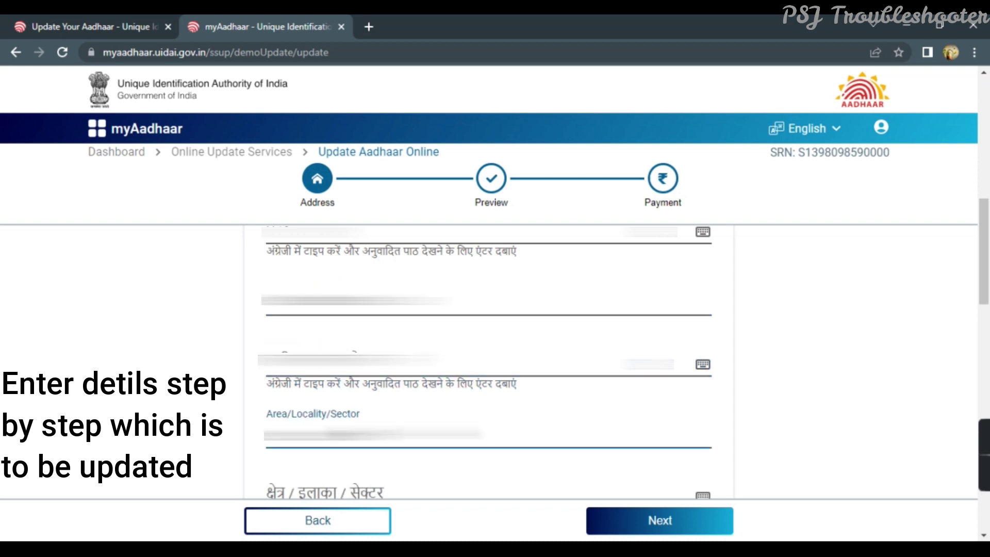
Enter the landmark 'Mandir Rdroad' and the pincode 134113
{"action": "key", "text": "Tab"}
{"action": "key", "text": "Tab"}
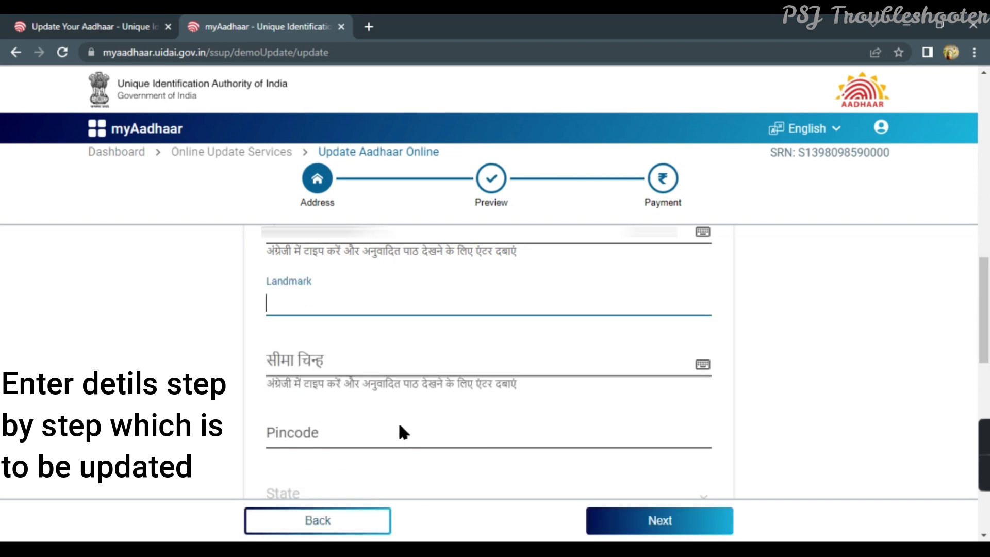
{"action": "key", "text": "ctrl+v"}
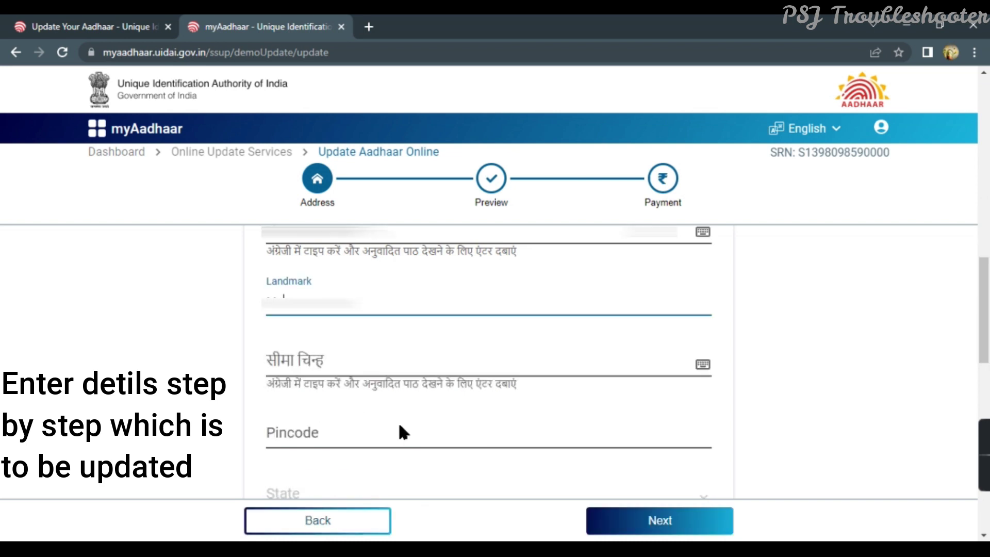
{"action": "type", "text": "Mandir"}
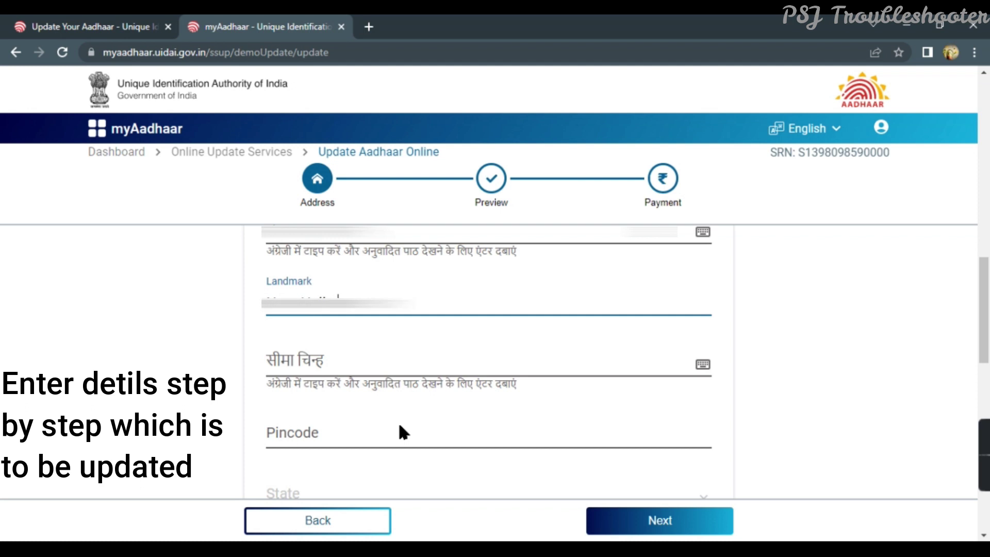
{"action": "type", "text": " Rd"}
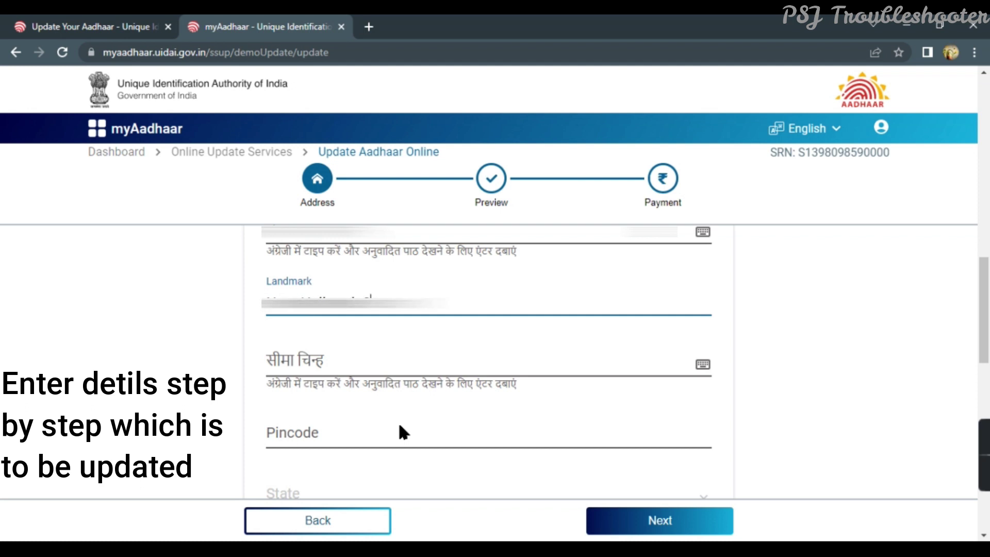
{"action": "type", "text": "road"}
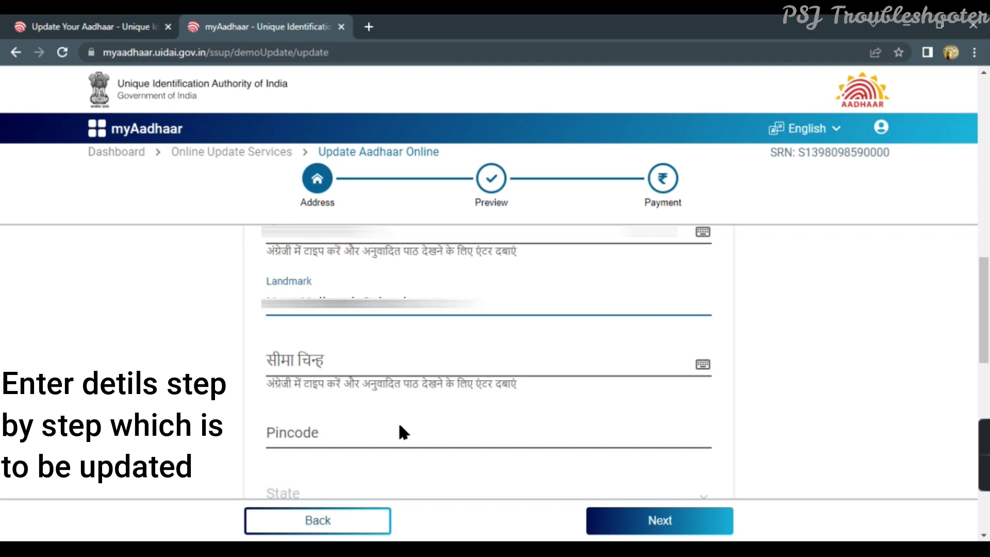
{"action": "left_click", "coordinate": [422, 448]}
{"action": "type", "text": "134113"}
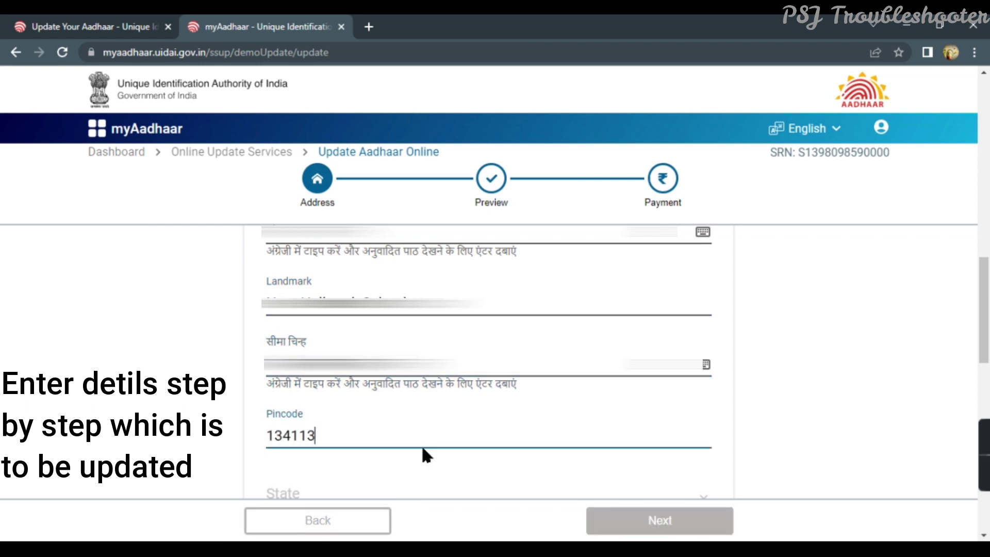
{"action": "scroll", "coordinate": [387, 423], "scroll_direction": "down", "scroll_amount": 7}
{"action": "scroll", "coordinate": [387, 422], "scroll_direction": "down", "scroll_amount": 4}
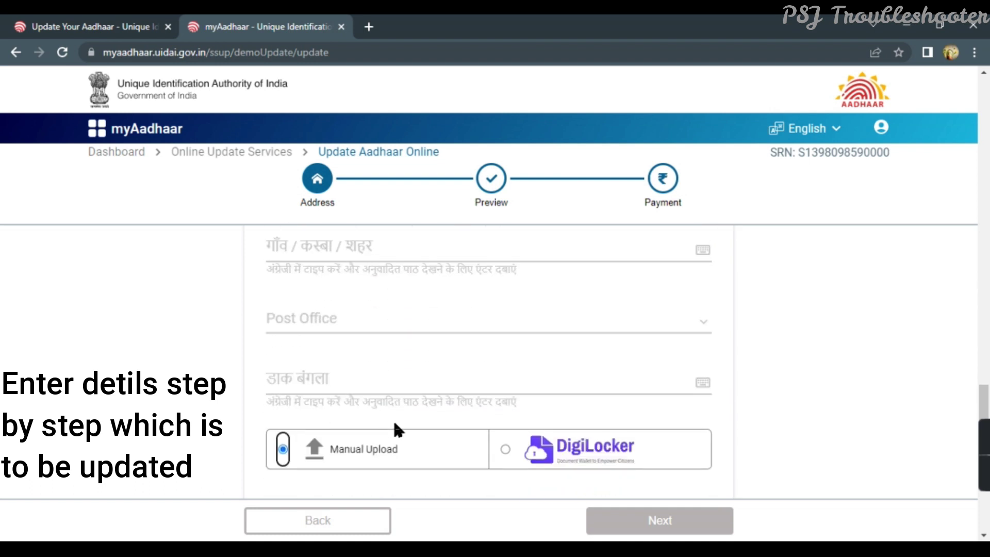
{"action": "scroll", "coordinate": [446, 449], "scroll_direction": "down", "scroll_amount": 2}
Choose Registered Sale / Rent / Gift Deed / Lease Agreement as the supporting document and dismiss the advisory
{"action": "left_click", "coordinate": [444, 449]}
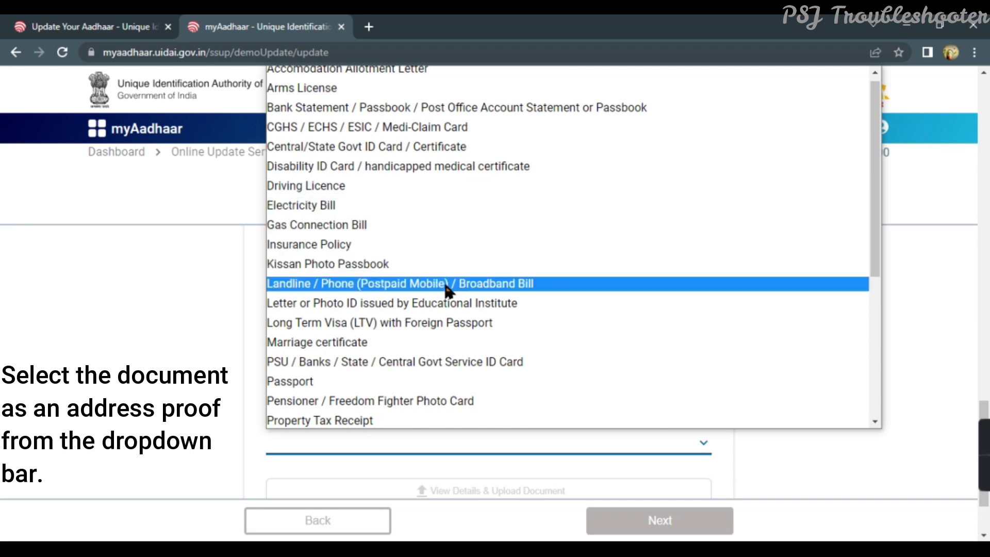
{"action": "scroll", "coordinate": [421, 377], "scroll_direction": "down", "scroll_amount": 3}
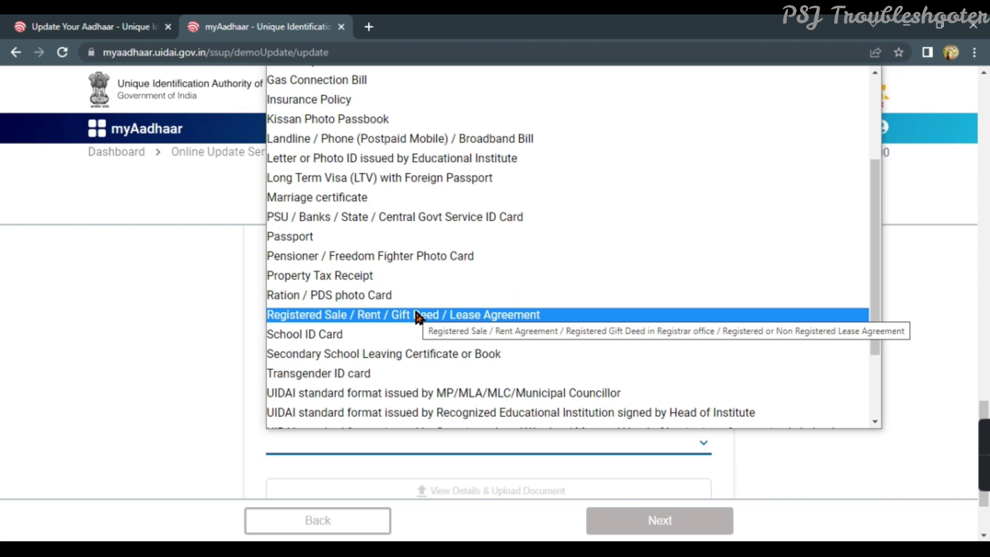
{"action": "left_click", "coordinate": [417, 315]}
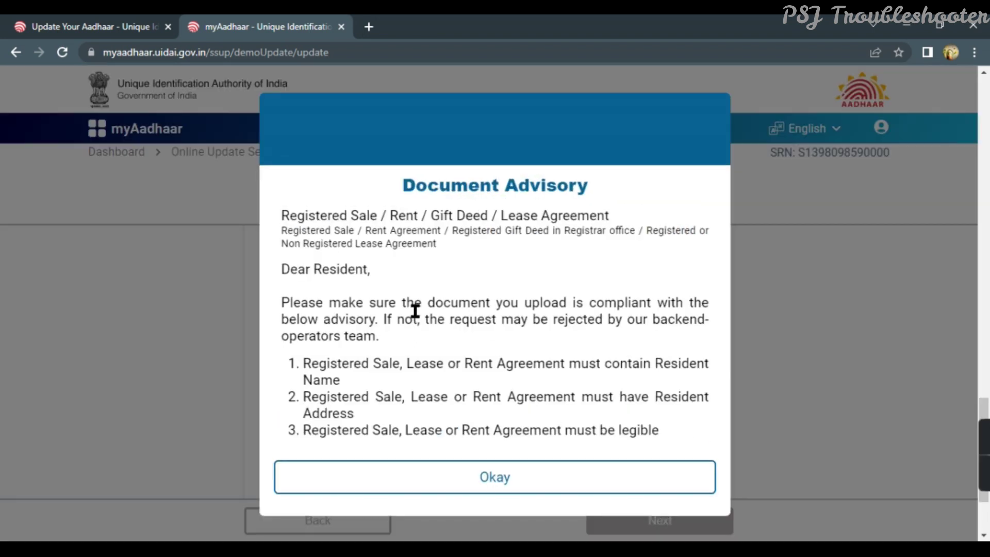
{"action": "left_click", "coordinate": [538, 477]}
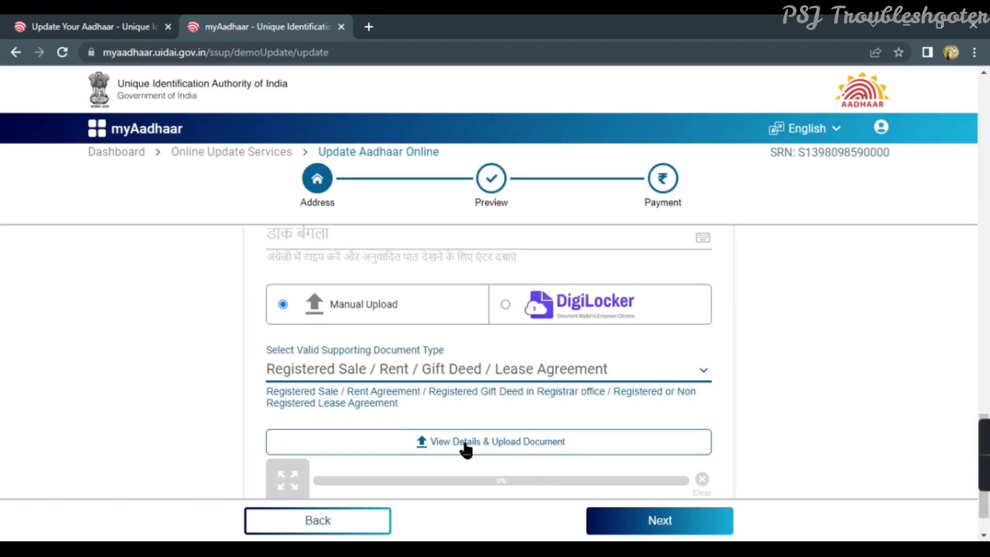
{"action": "scroll", "coordinate": [395, 406], "scroll_direction": "down", "scroll_amount": 1}
Upload the address proof PDF from Downloads and continue to the Preview step
{"action": "left_click", "coordinate": [477, 393]}
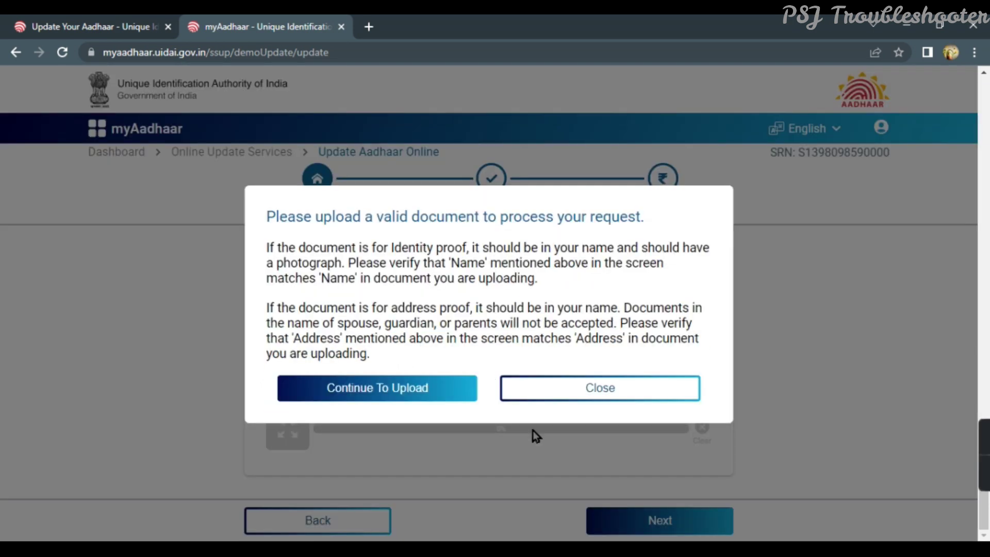
{"action": "left_click", "coordinate": [442, 393]}
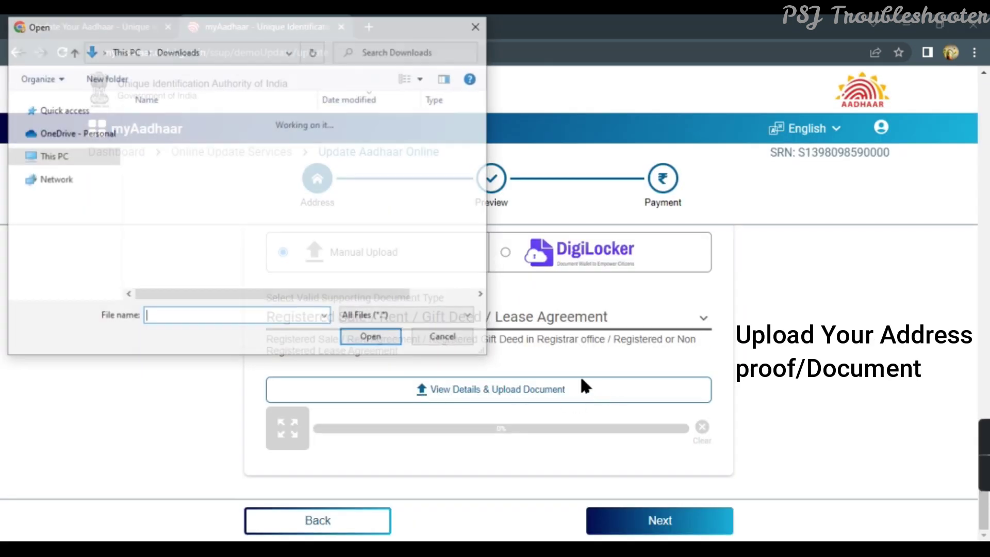
{"action": "left_click", "coordinate": [178, 137]}
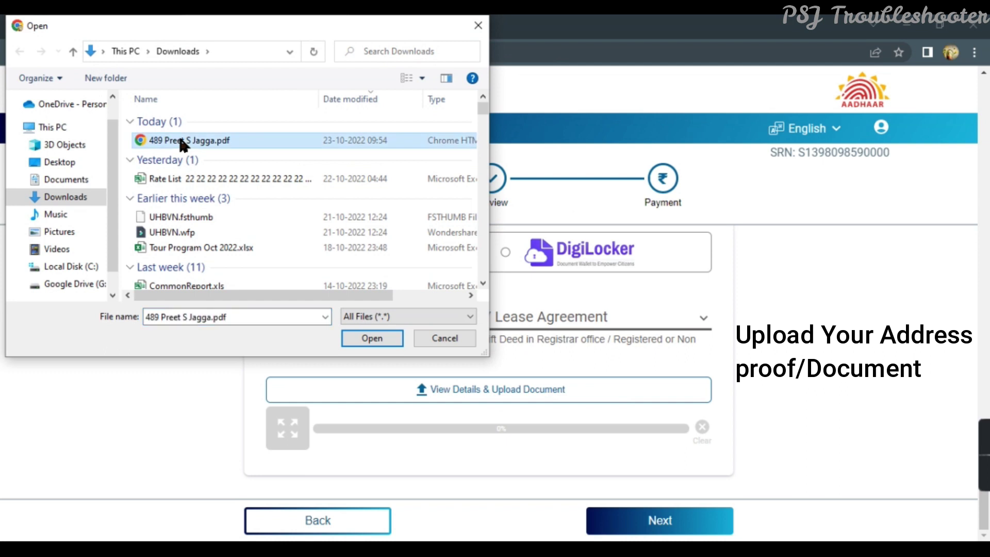
{"action": "left_click", "coordinate": [370, 339]}
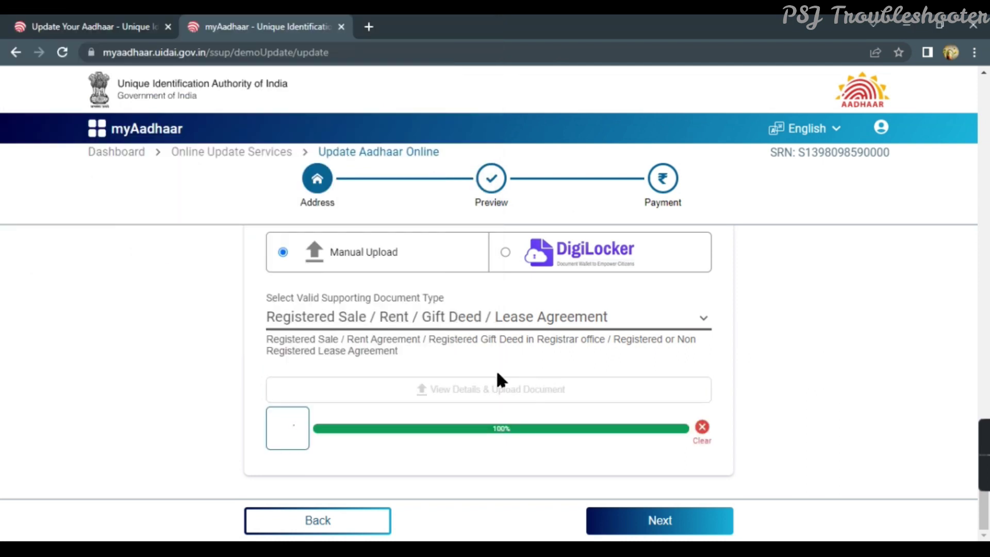
{"action": "left_click", "coordinate": [648, 525]}
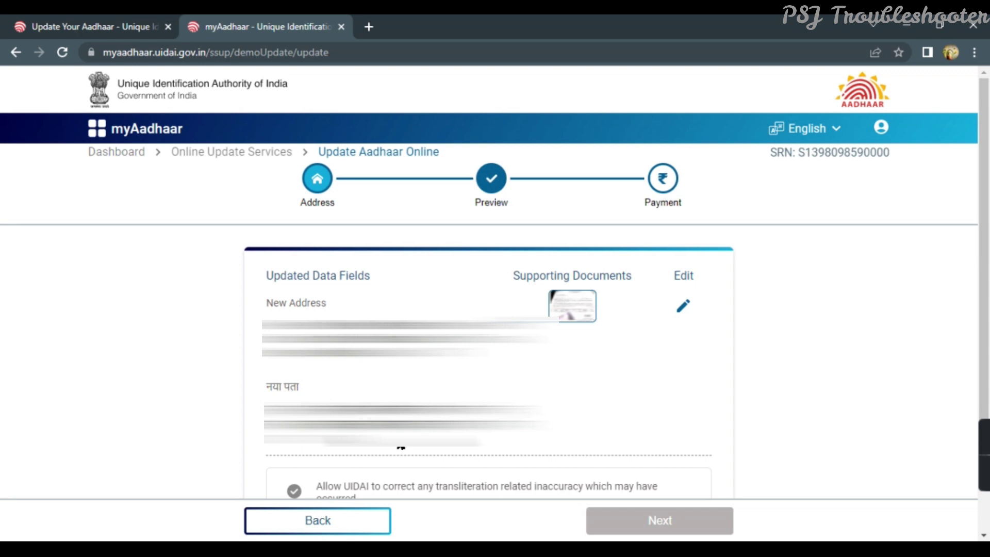
Accept the transliteration-correction and true-information declarations, then continue to Payment
{"action": "scroll", "coordinate": [401, 446], "scroll_direction": "down", "scroll_amount": 3}
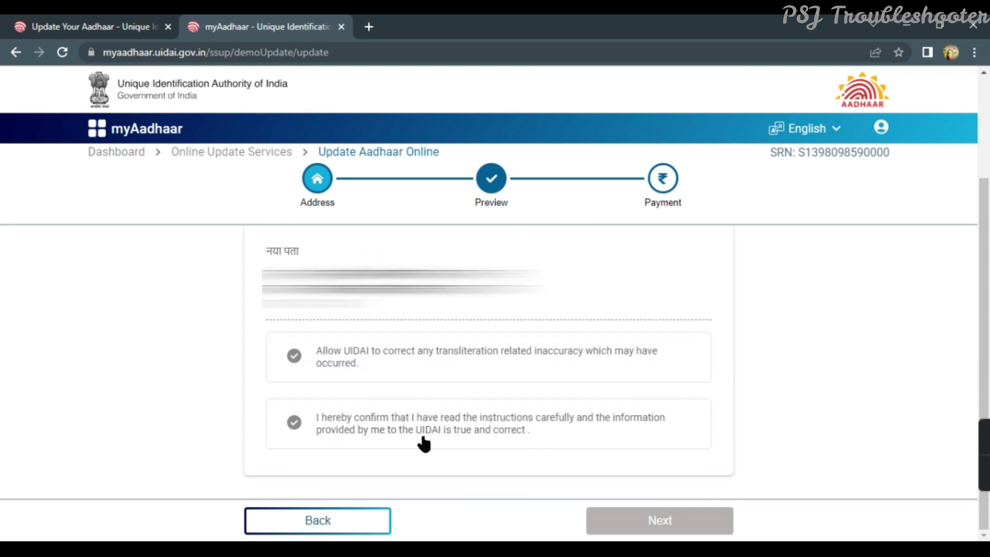
{"action": "left_click", "coordinate": [412, 359]}
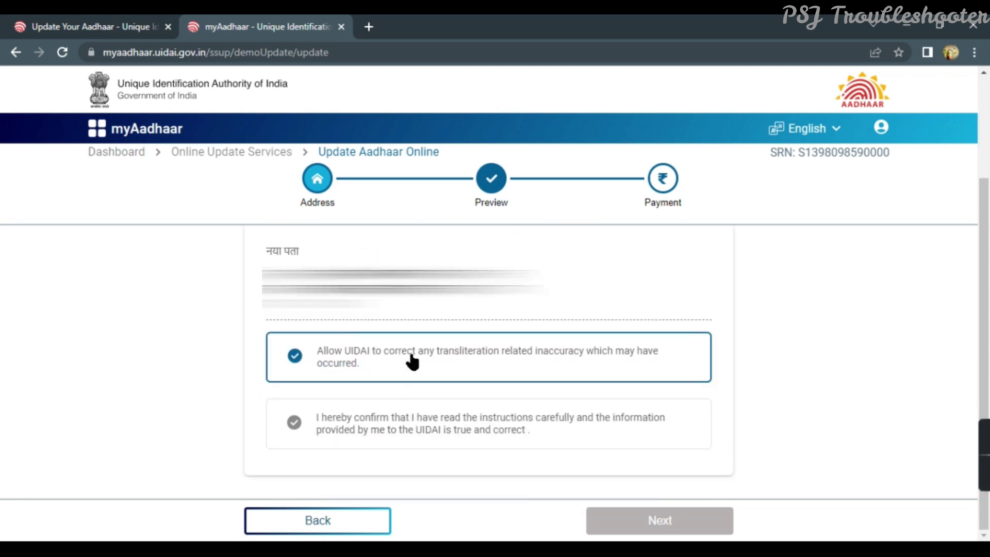
{"action": "left_click", "coordinate": [437, 433]}
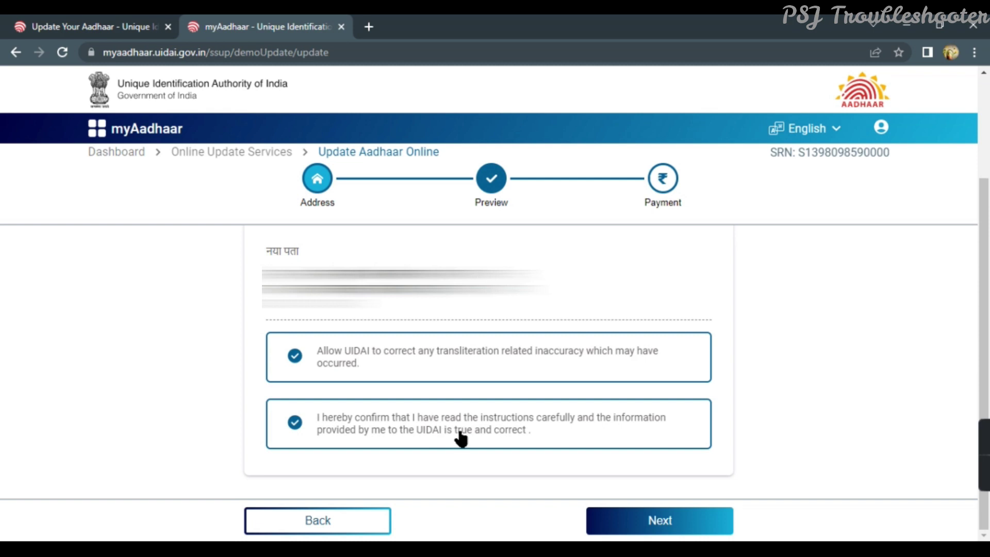
{"action": "left_click", "coordinate": [659, 520]}
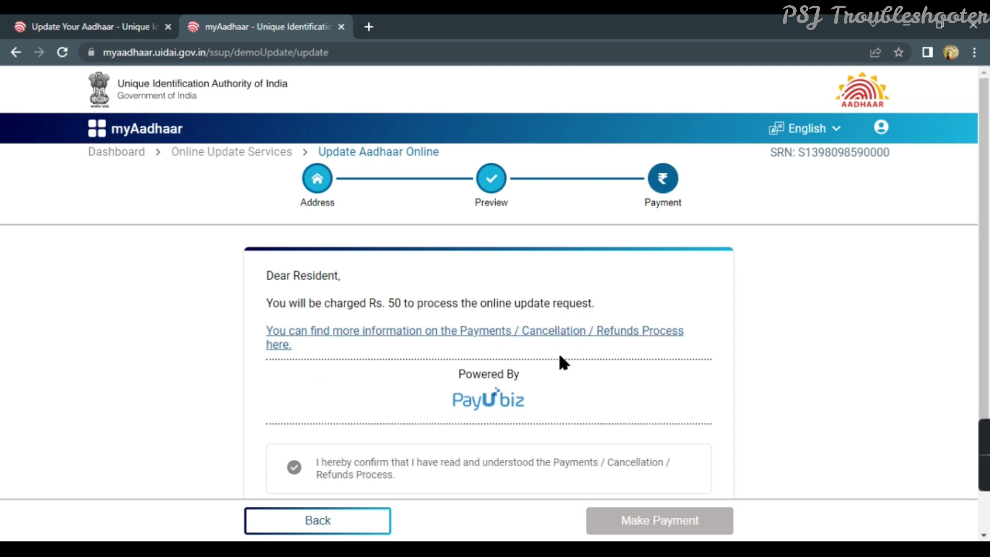
Acknowledge the Payments / Cancellation / Refunds process and start the Rs. 50 payment
{"action": "scroll", "coordinate": [425, 407], "scroll_direction": "down", "scroll_amount": 1}
{"action": "left_click", "coordinate": [426, 419]}
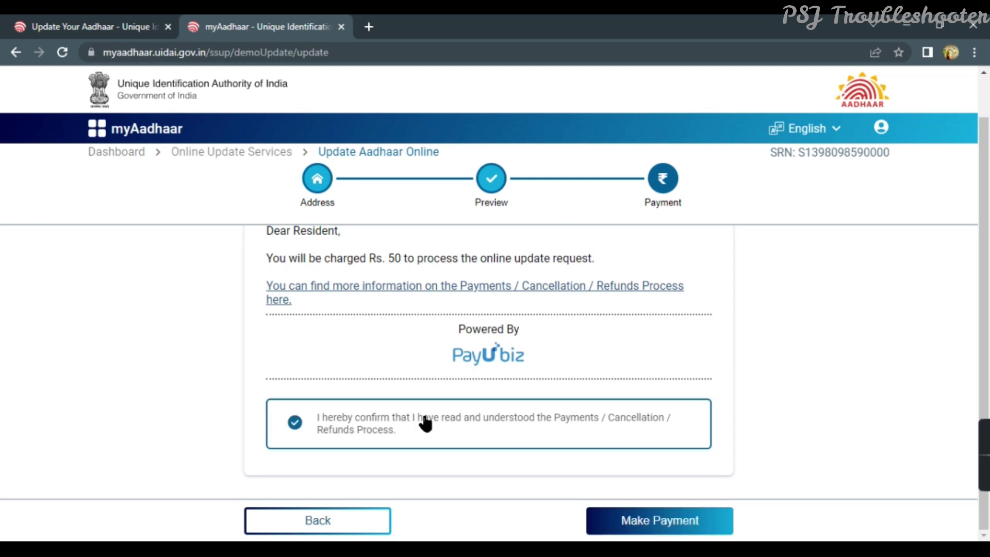
{"action": "left_click", "coordinate": [688, 521]}
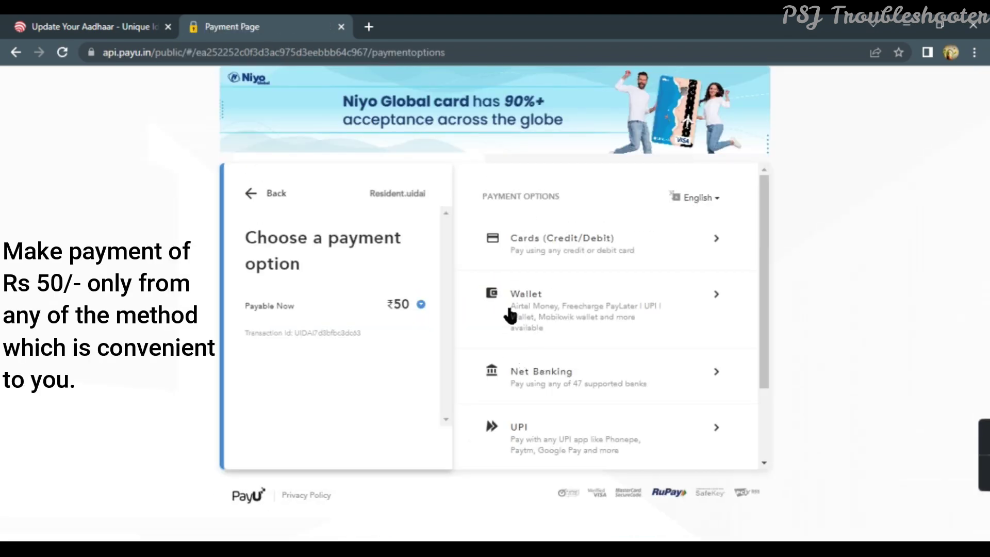
Pick UPI with Paytm as the payment method and enter the Paytm UPI ID
{"action": "scroll", "coordinate": [626, 318], "scroll_direction": "down", "scroll_amount": 2}
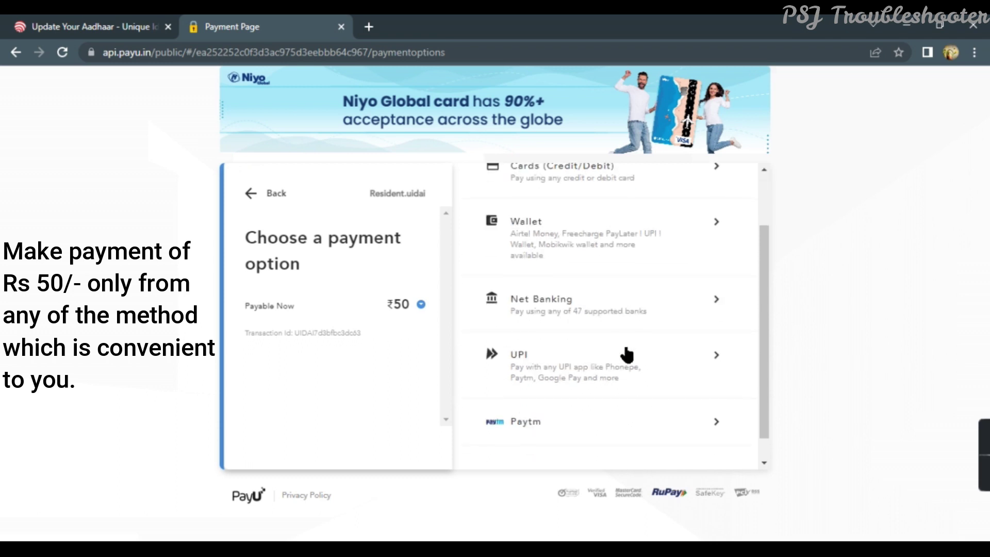
{"action": "left_click", "coordinate": [628, 367]}
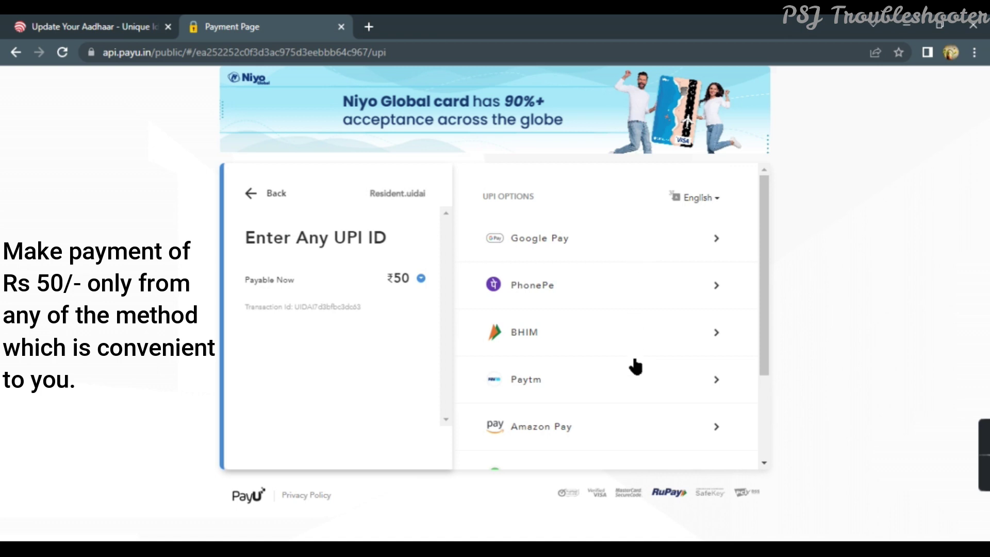
{"action": "left_click", "coordinate": [635, 380]}
{"action": "left_click", "coordinate": [630, 420]}
{"action": "type", "text": "g"}
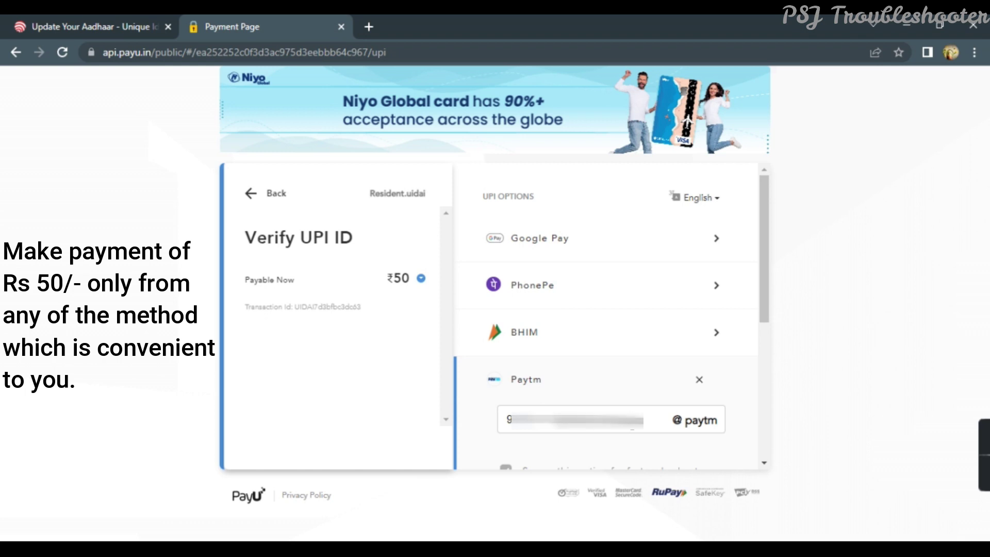
Verify the UPI ID, keep the option saved for checkout, and submit the ₹50 payment
{"action": "scroll", "coordinate": [662, 433], "scroll_direction": "down", "scroll_amount": 3}
{"action": "left_click", "coordinate": [651, 379]}
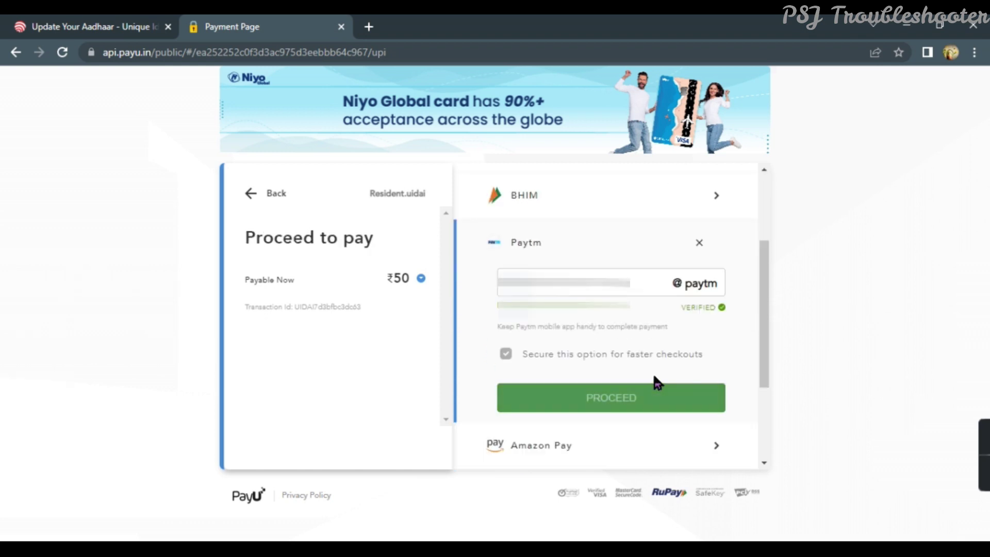
{"action": "left_click", "coordinate": [507, 354]}
{"action": "left_click", "coordinate": [508, 356]}
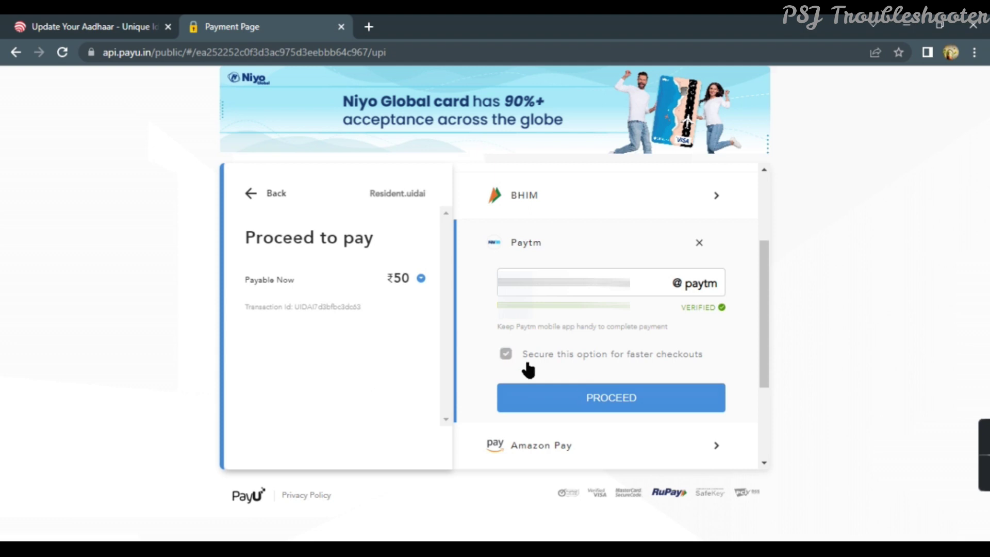
{"action": "left_click", "coordinate": [590, 390]}
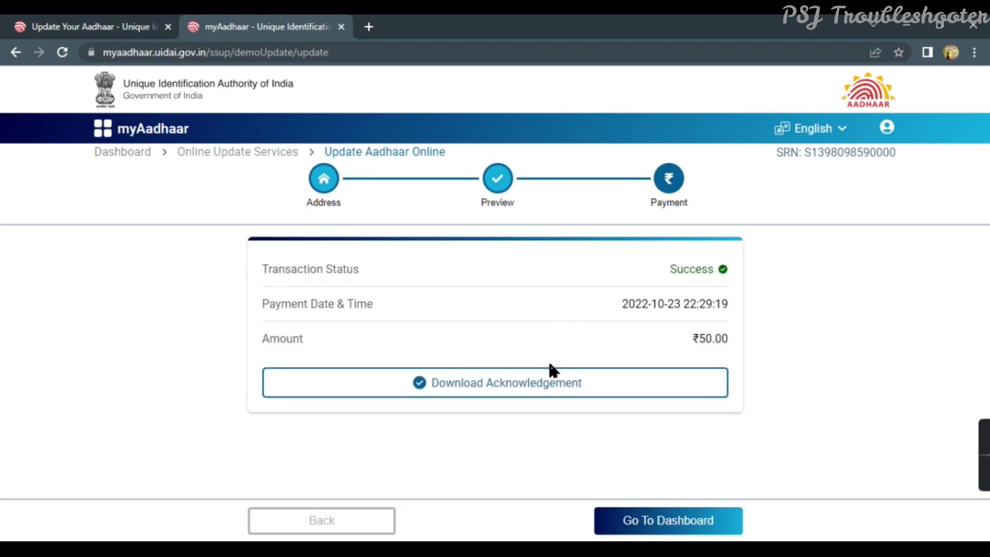
Download acknowledgementSlip.pdf from the Transaction Status Success page
{"action": "left_click", "coordinate": [552, 383]}
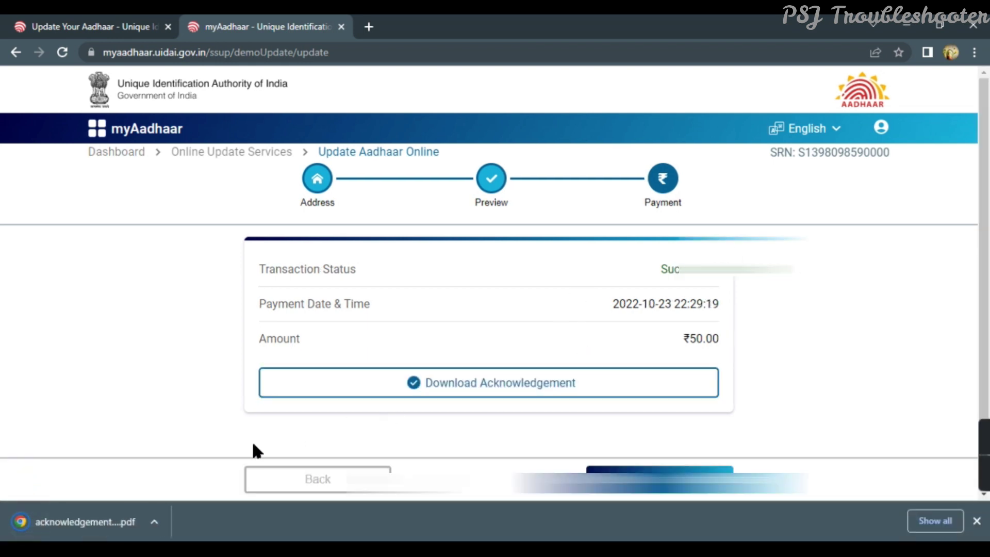